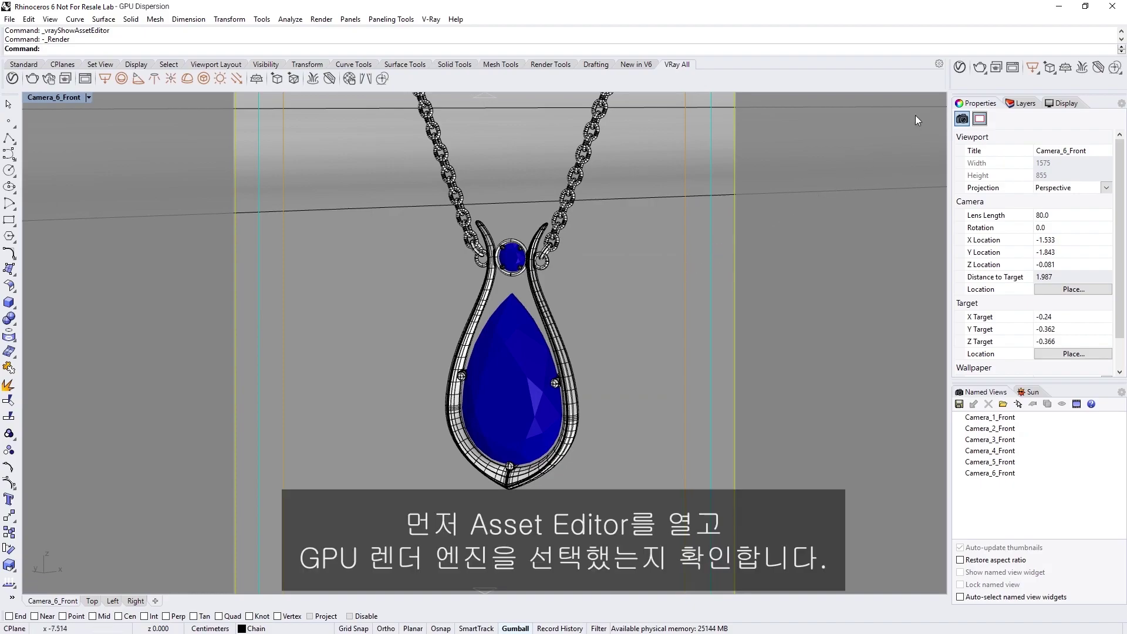
Open the V-Ray Asset Editor from the V-Ray toolbar to reach the render settings
click(959, 69)
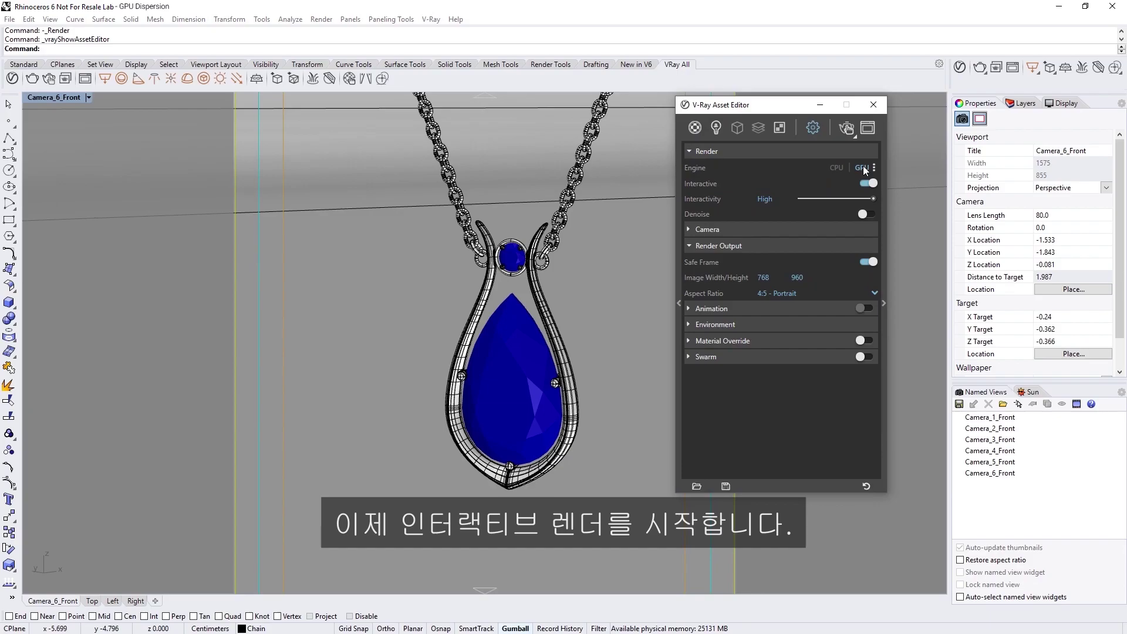
Start a GPU interactive render and limit it to a region drawn around the pendant
click(847, 128)
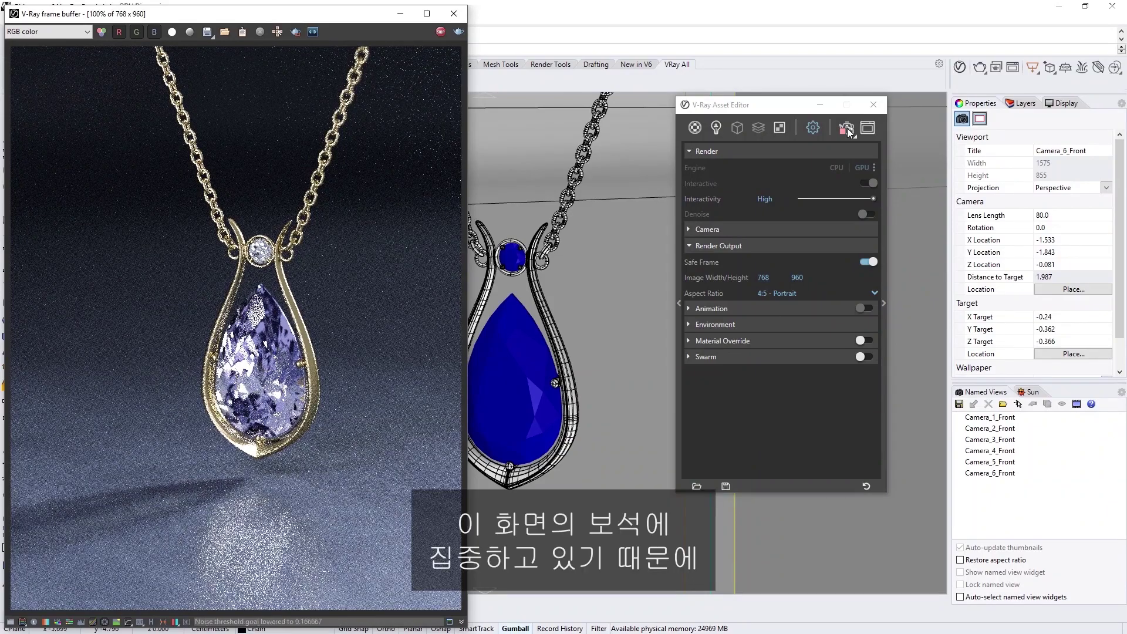
scroll(294, 71, up, 3)
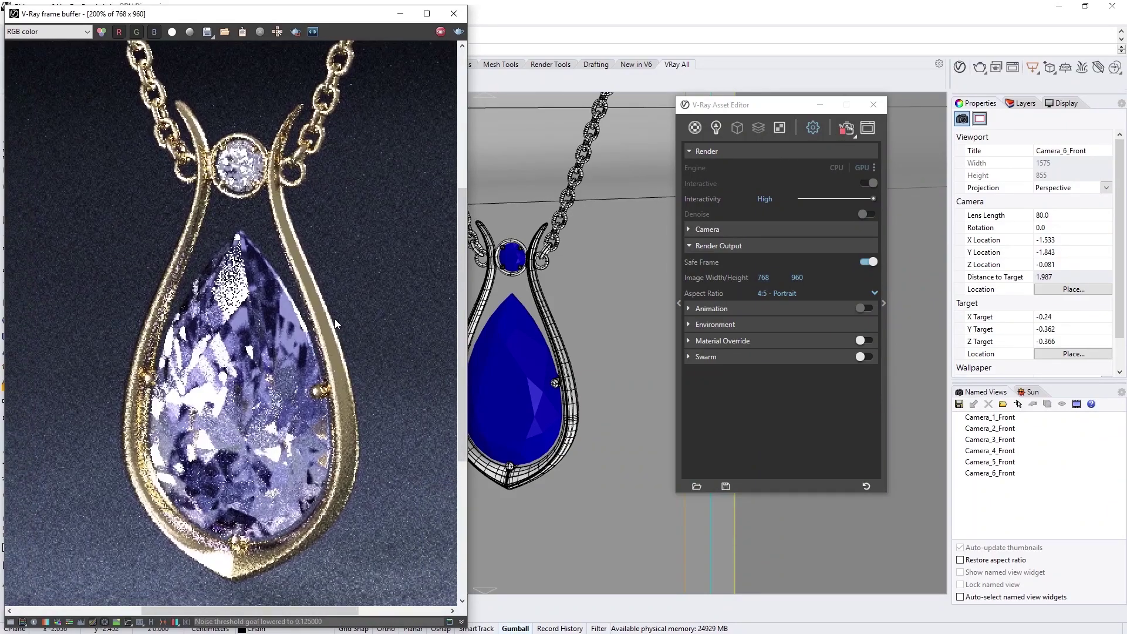
click(295, 32)
drag(85, 66, 405, 596)
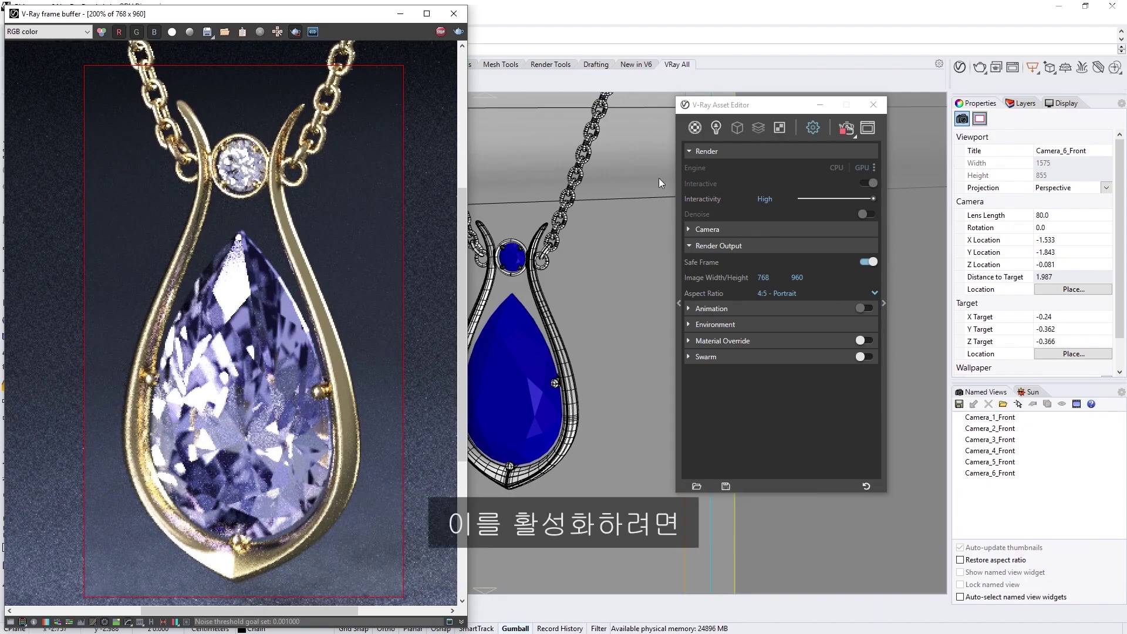
Open Gem_Mtl's Refraction settings from the Materials list and enable Dispersion
click(695, 128)
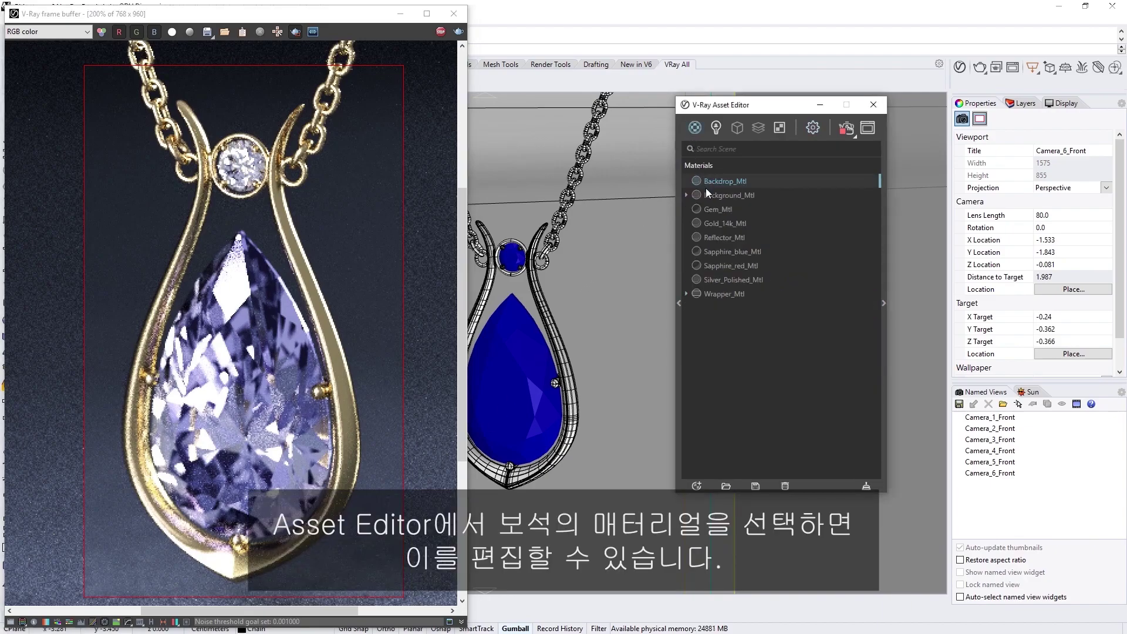
click(716, 206)
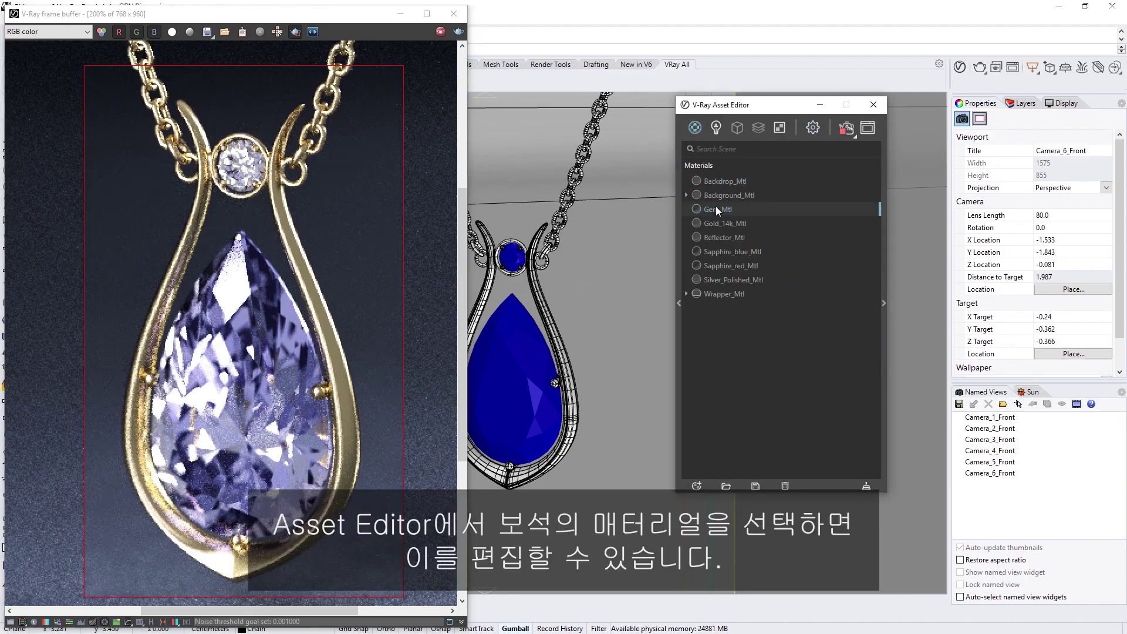
click(883, 297)
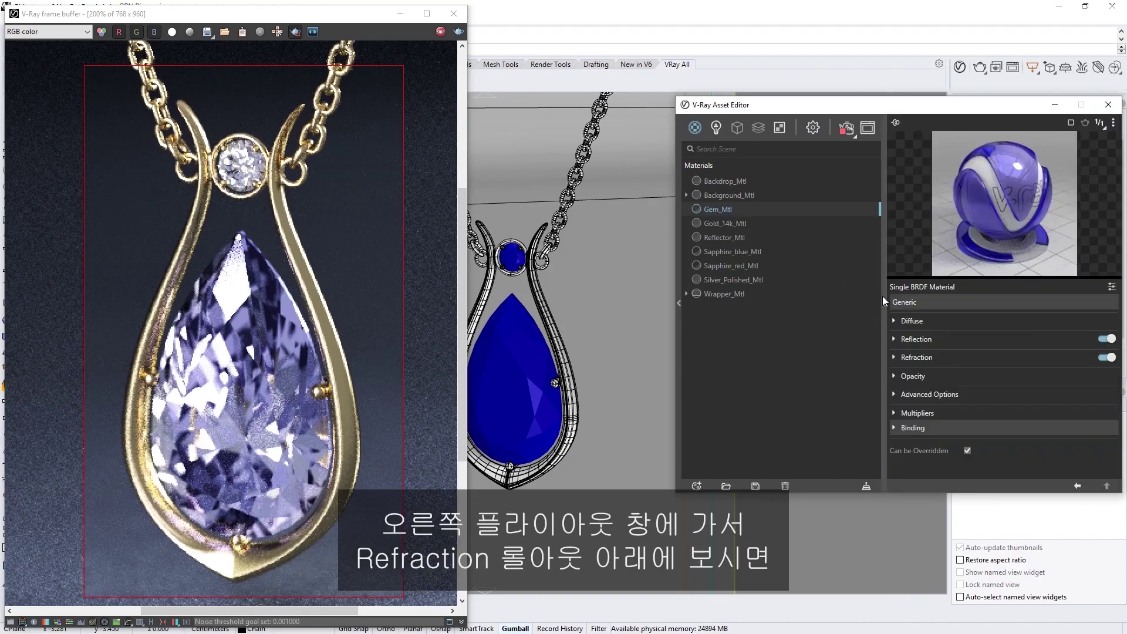
click(921, 357)
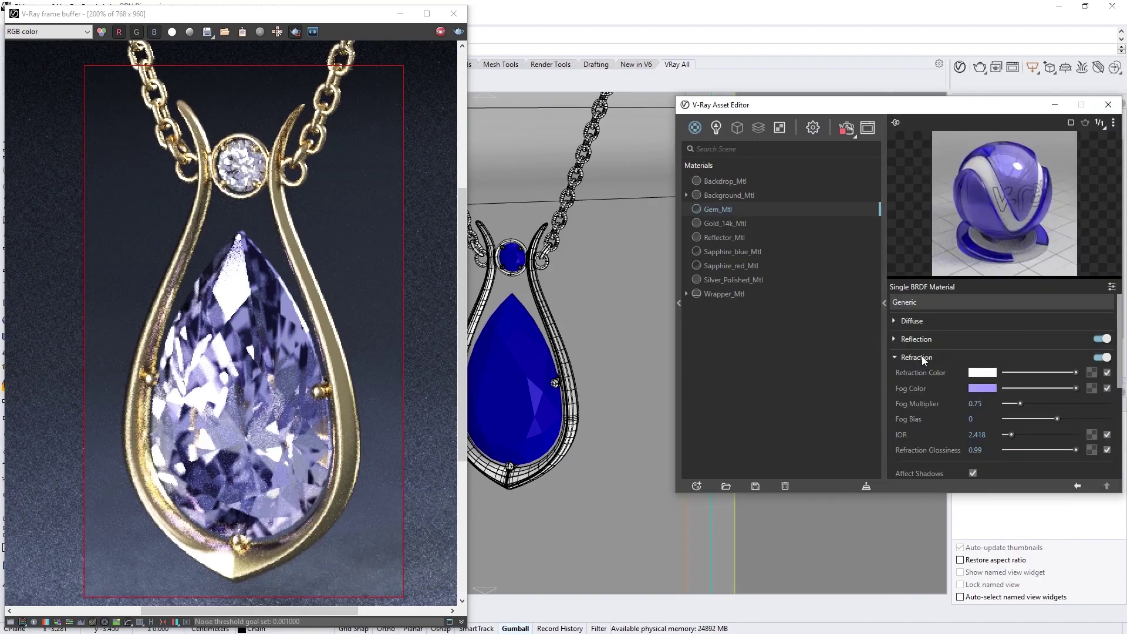
scroll(926, 388, down, 3)
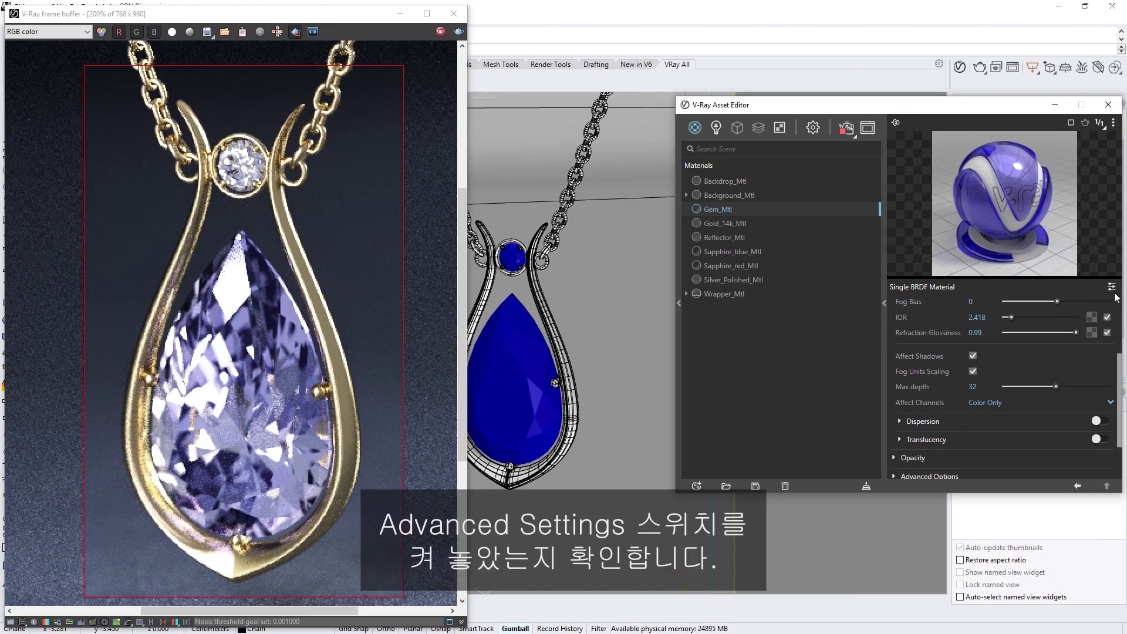
click(1101, 421)
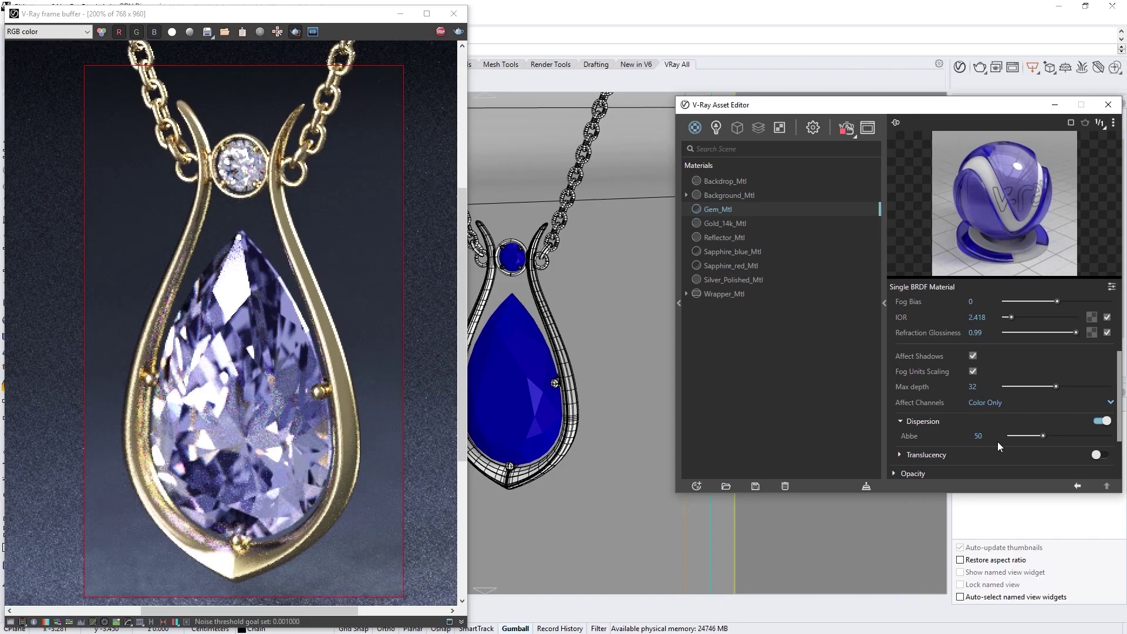
Try the gem's dispersion Abbe values 30, 10, 5 and 1 in turn
double_click(977, 436)
text(30)
key(Return)
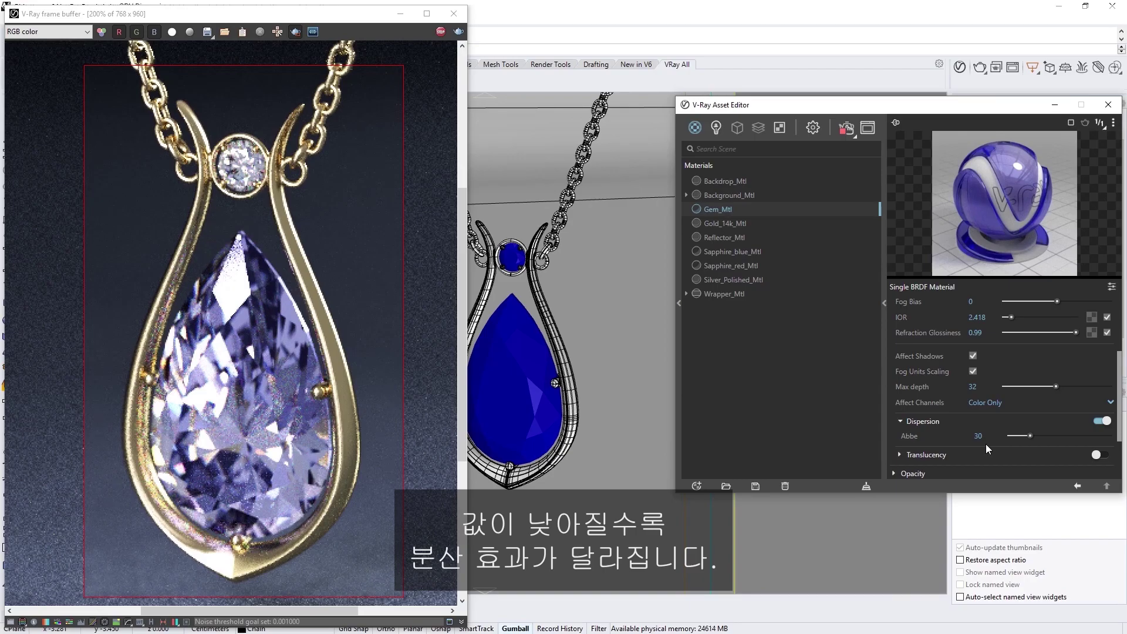
click(985, 438)
text(10)
key(Return)
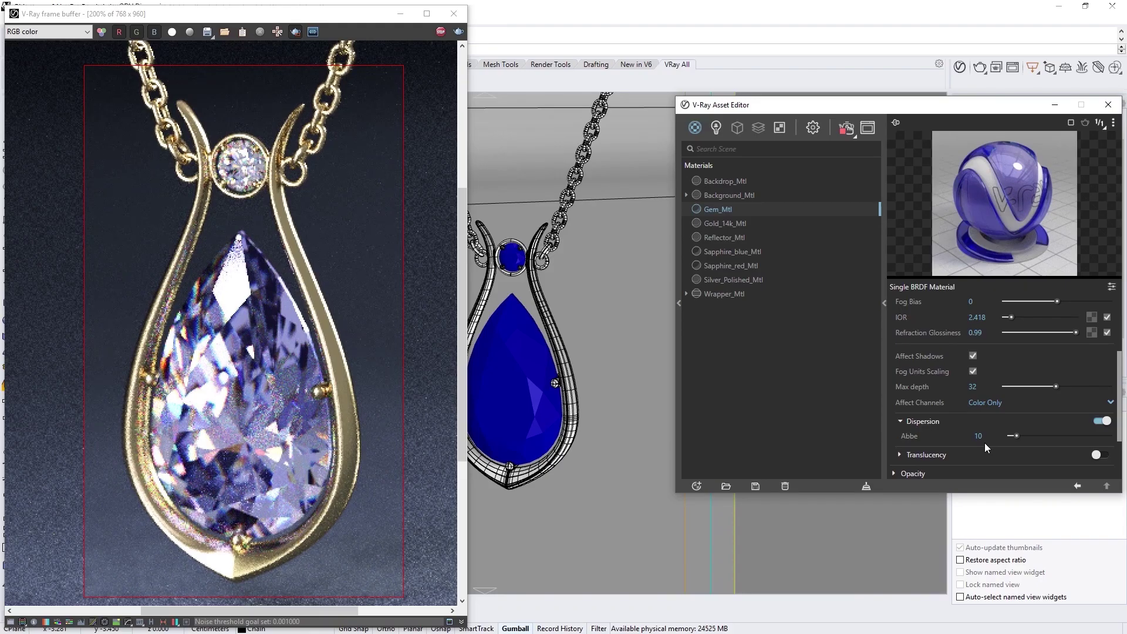
click(982, 438)
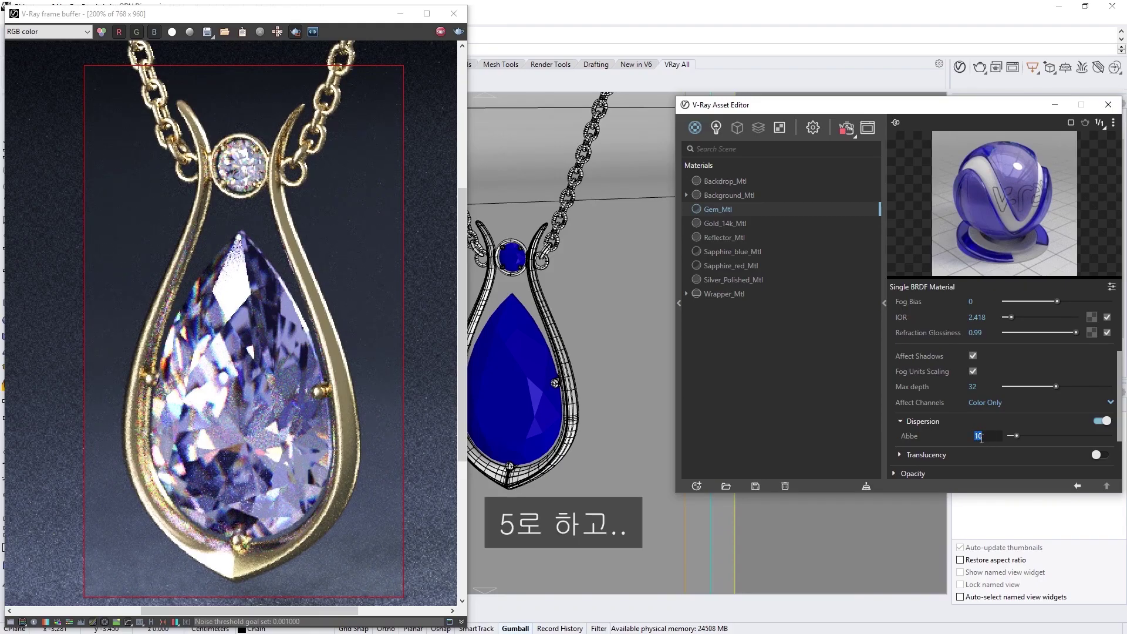
text(5)
key(Return)
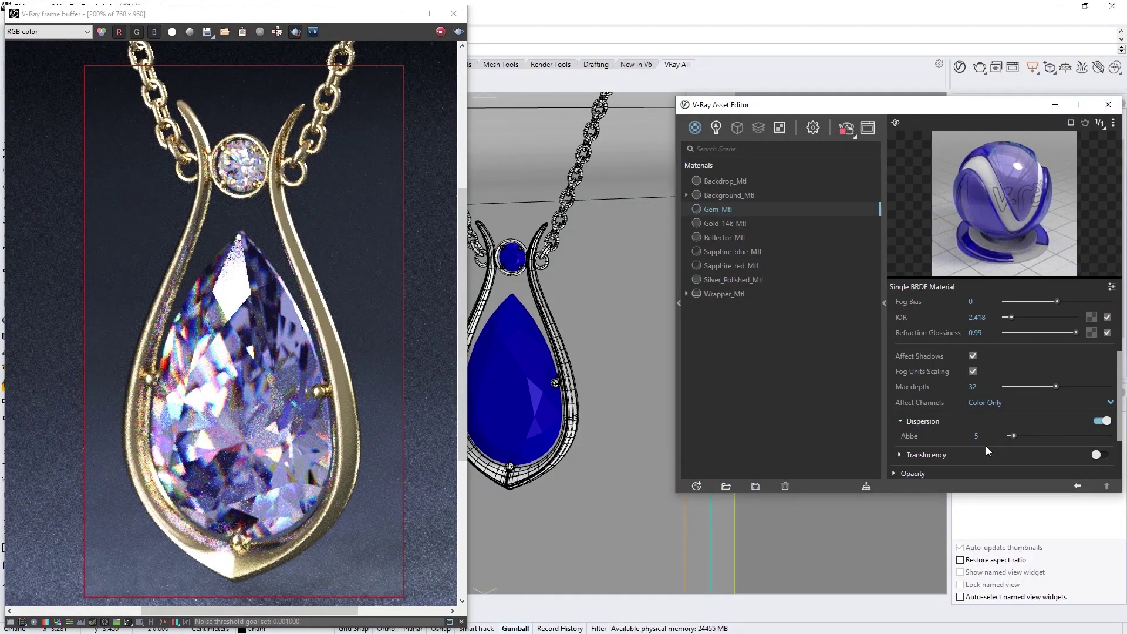
click(984, 444)
key(BackSpace)
text(1)
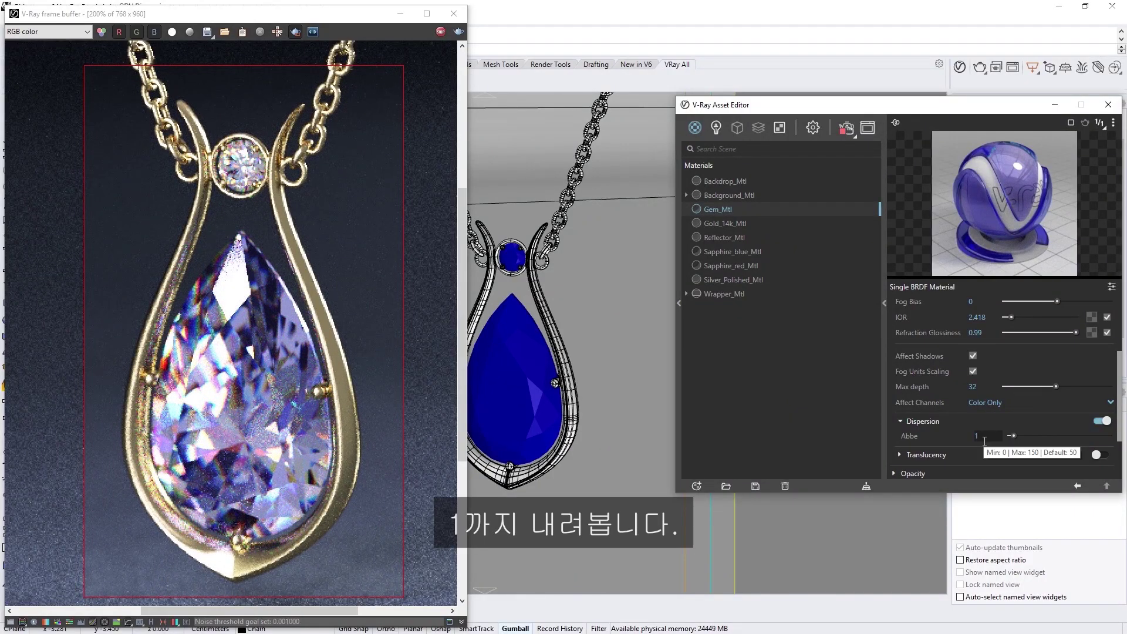
key(Return)
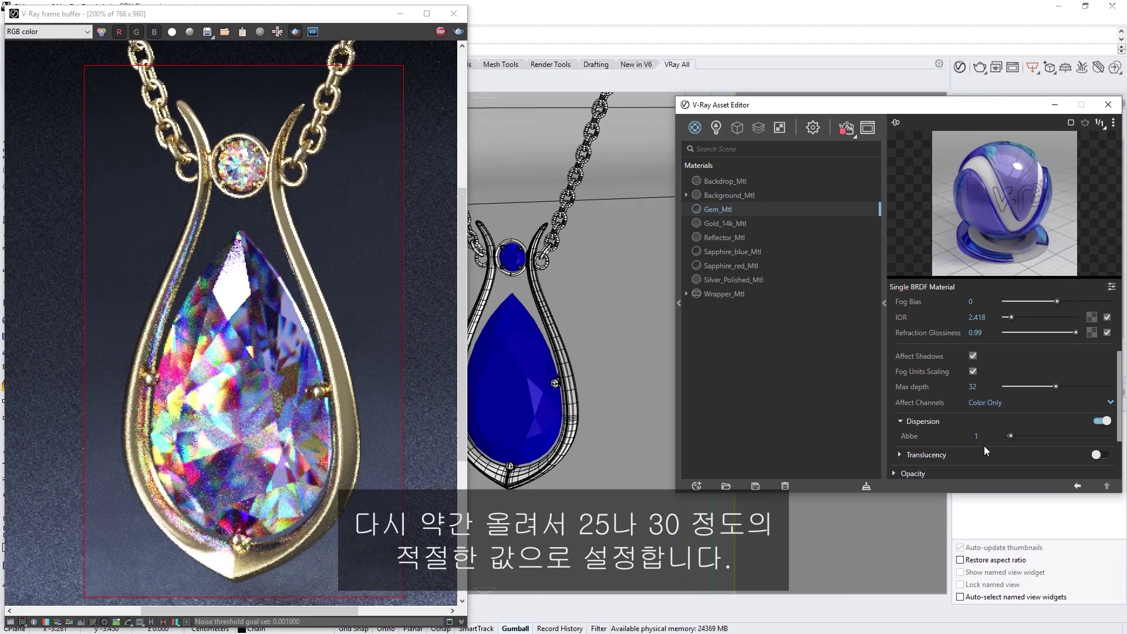
Settle on Abbe 25 and turn off Region Render for the full image
double_click(976, 436)
text(25)
key(Return)
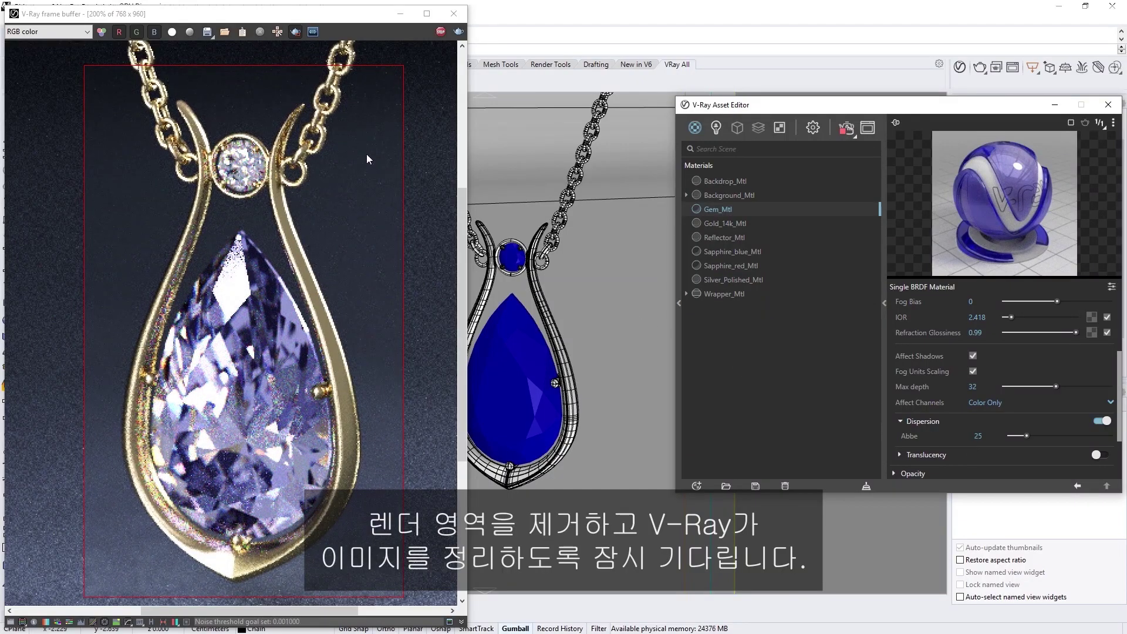
click(294, 33)
Zoom the frame buffer back out and move its window further right
scroll(381, 88, down, 2)
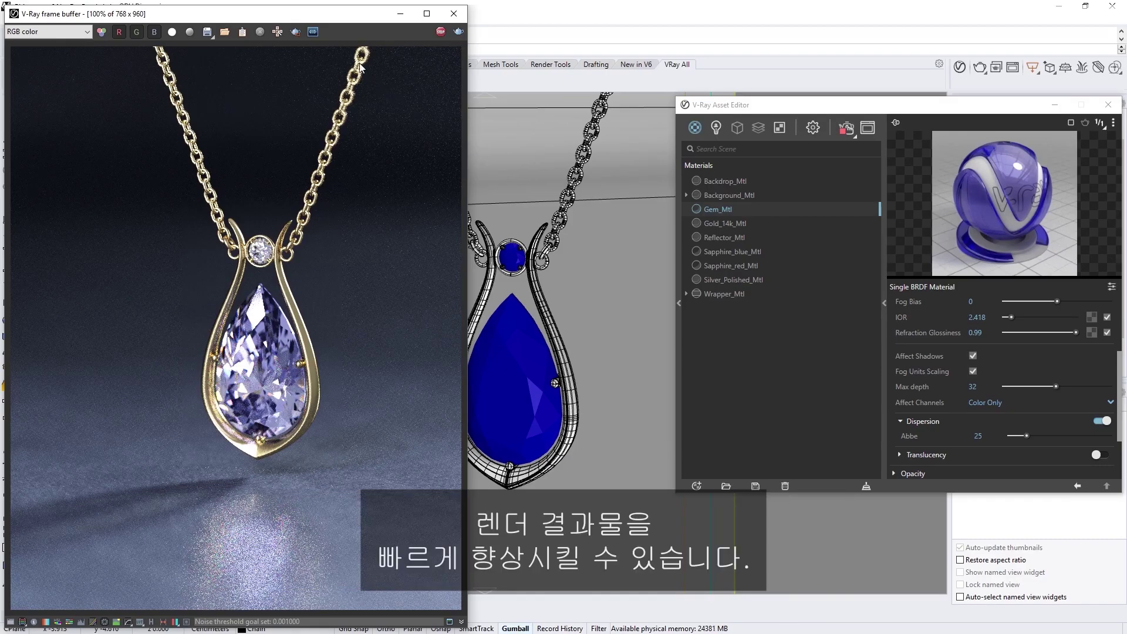
drag(307, 16, 459, 17)
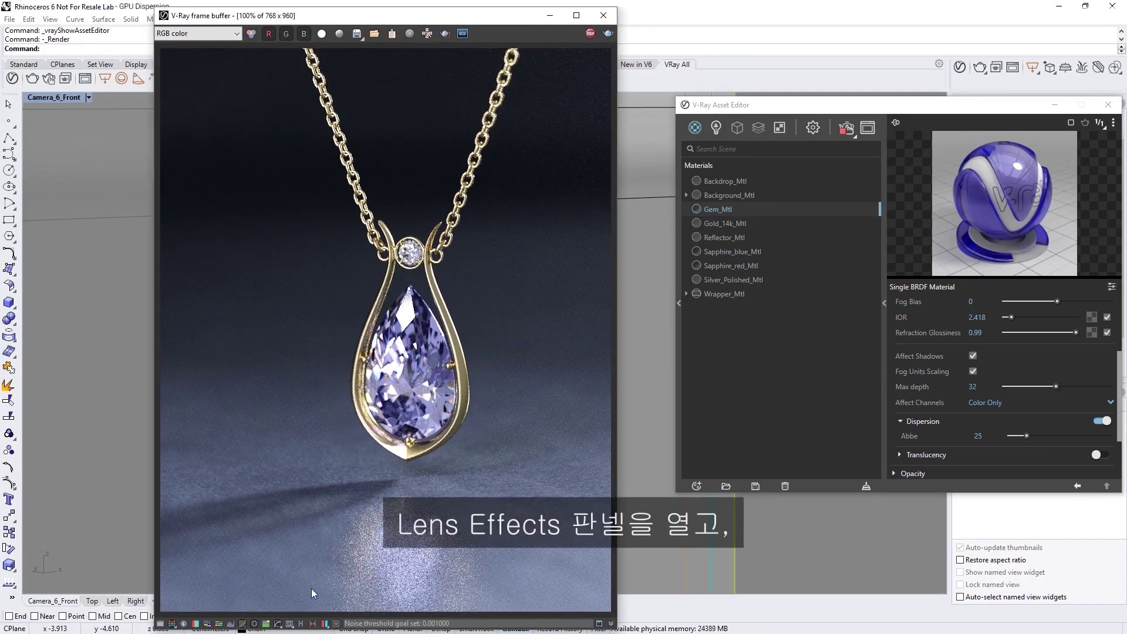
Enable the Bloom/Glare lens effect with Mode set to Image and render element
click(336, 624)
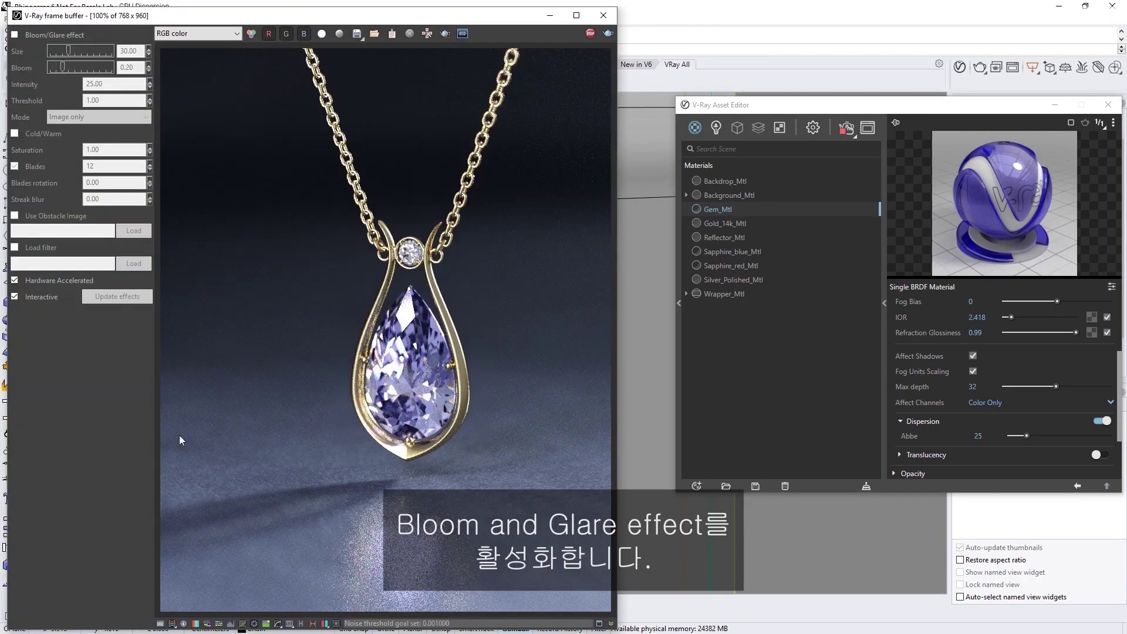
click(15, 35)
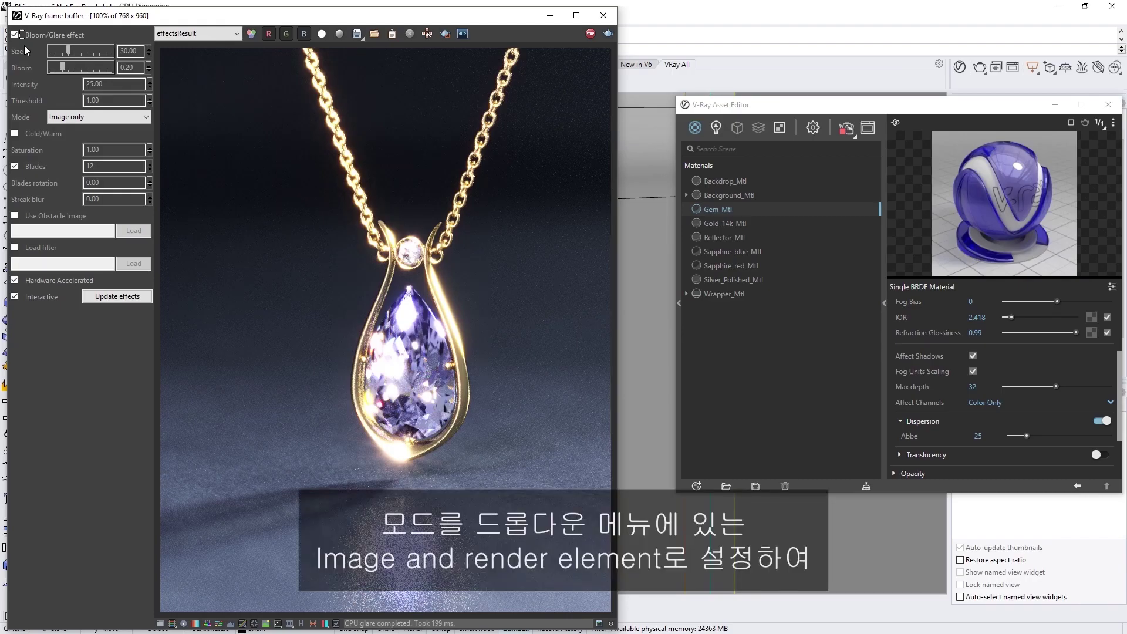
click(108, 112)
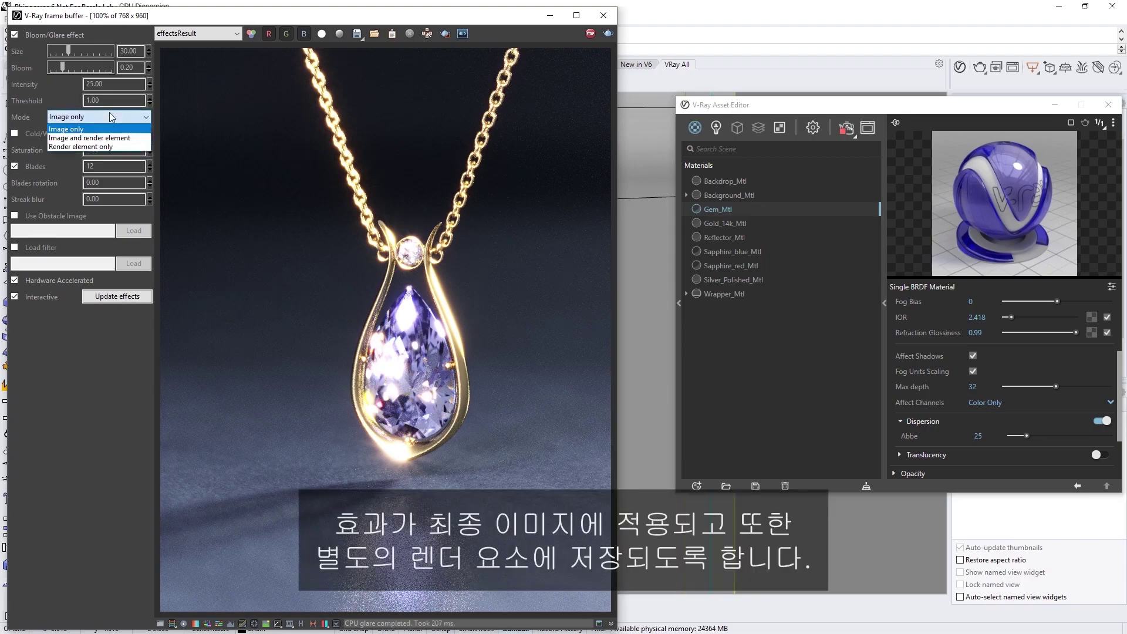
click(121, 135)
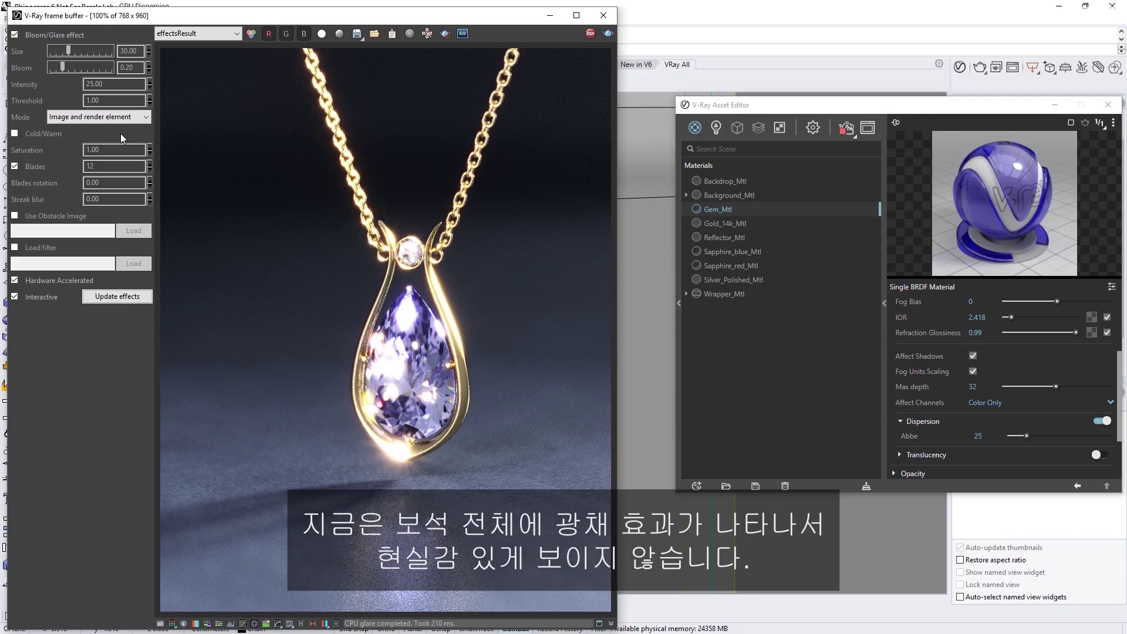
drag(101, 101, 74, 98)
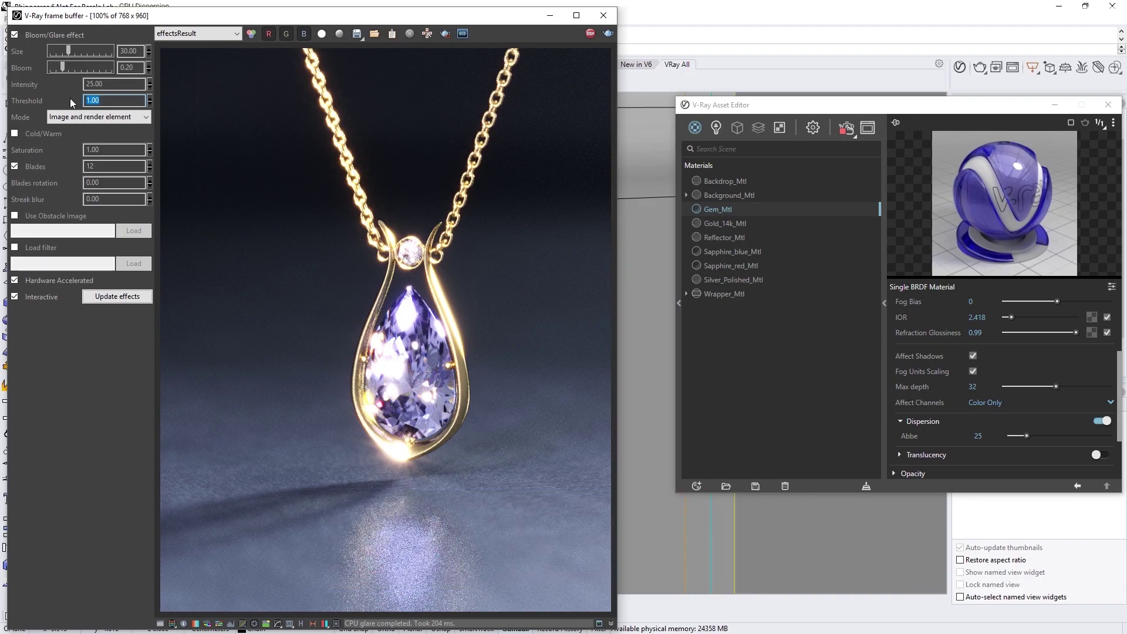
Set the glare Threshold to 6.5 and Streak blur to 0.2
text(6.5)
key(Return)
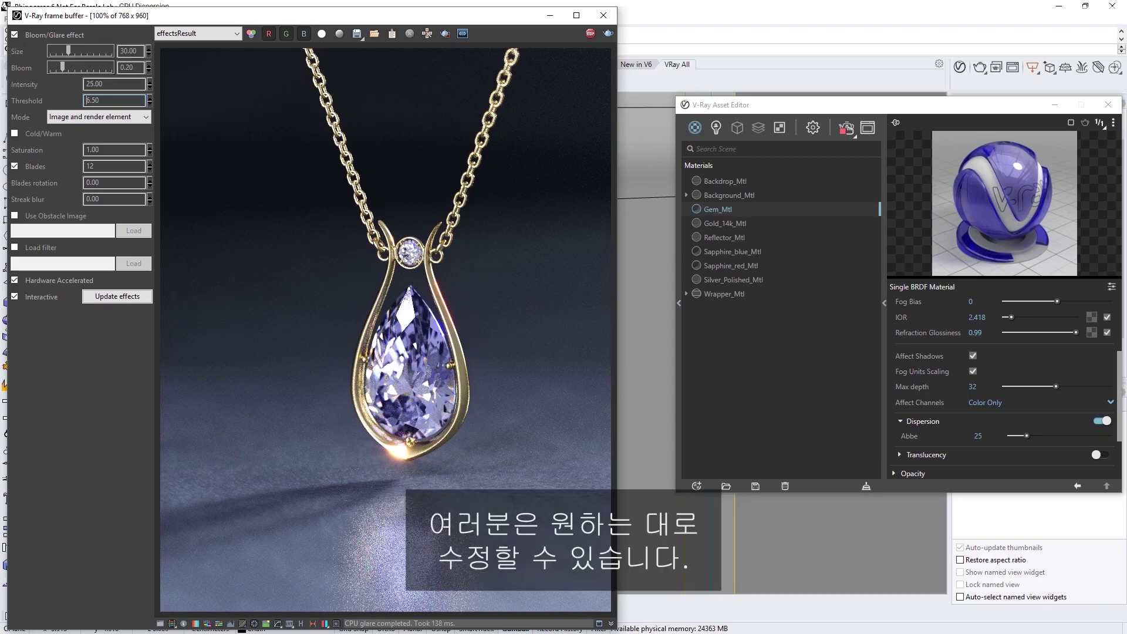
drag(99, 199, 92, 199)
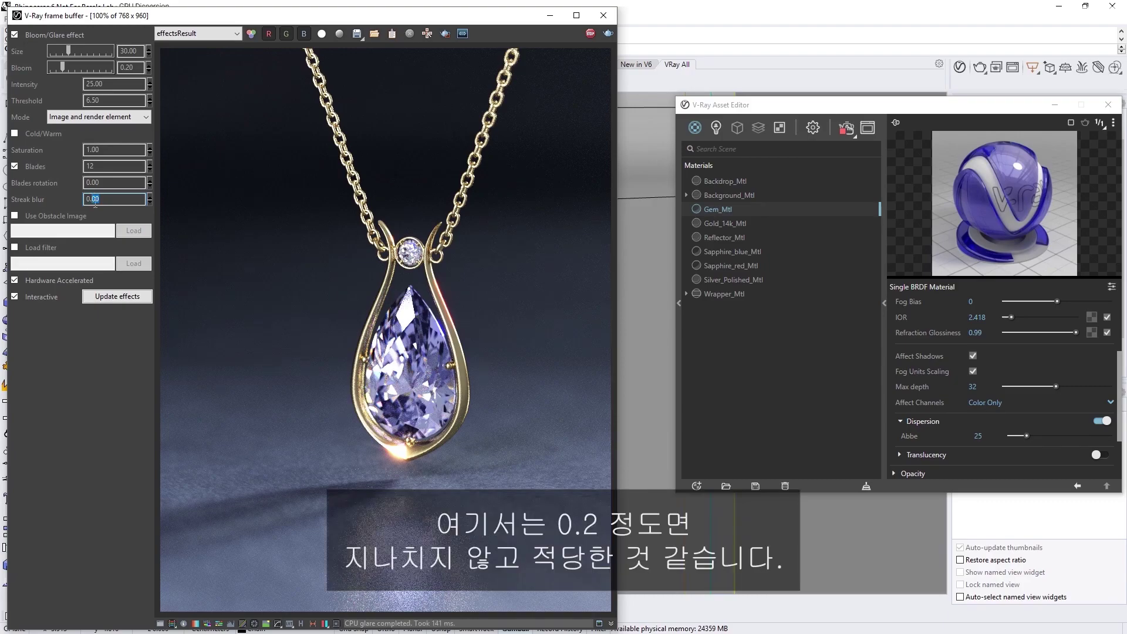
text(2)
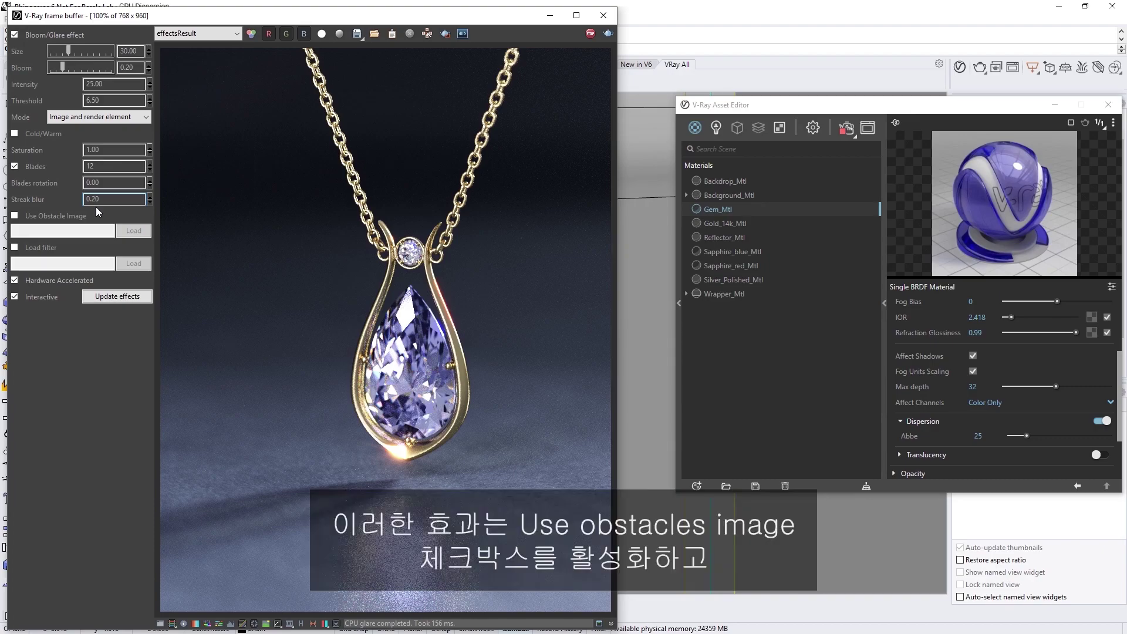
Enable an obstacle image, trying lashes_big.jpg and scratches_big.jpg before loading scraches.JPG
click(17, 216)
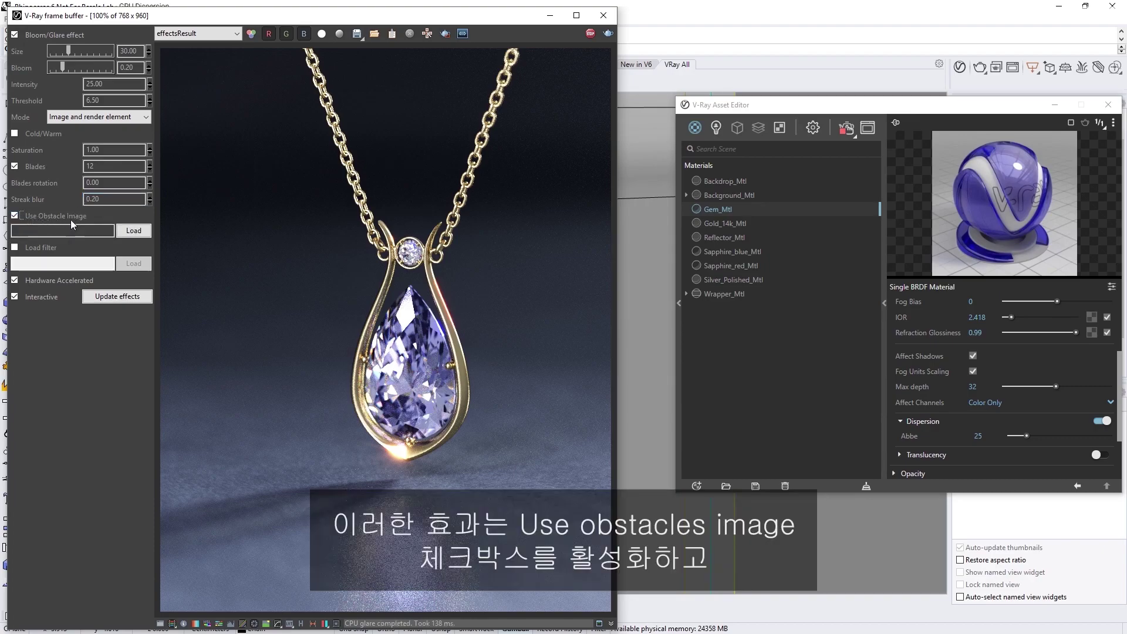
click(128, 232)
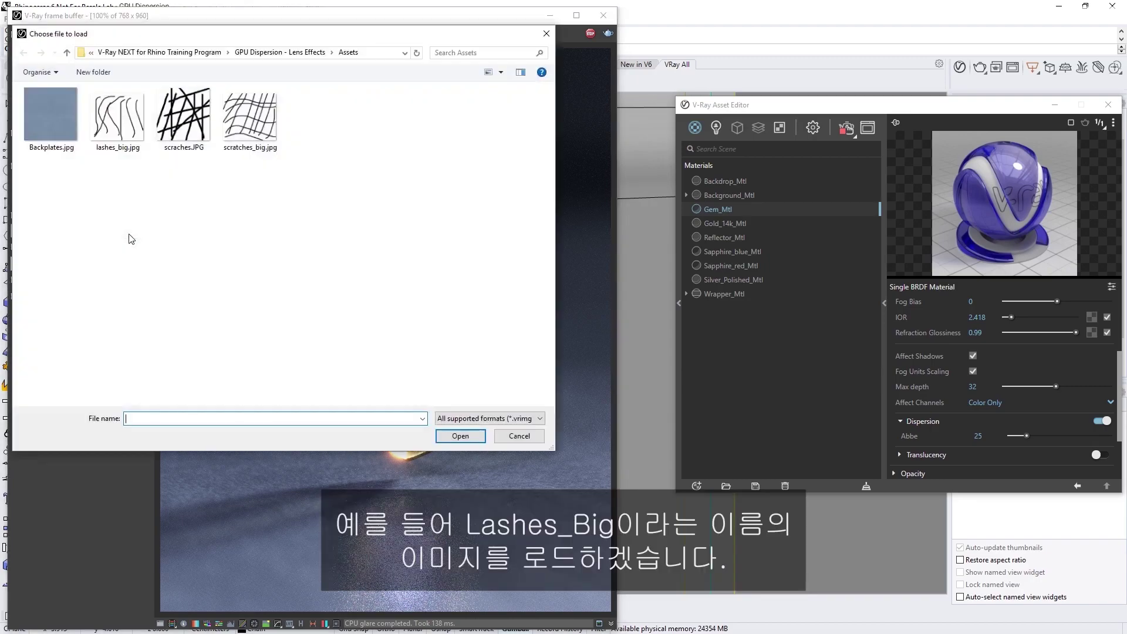
click(116, 141)
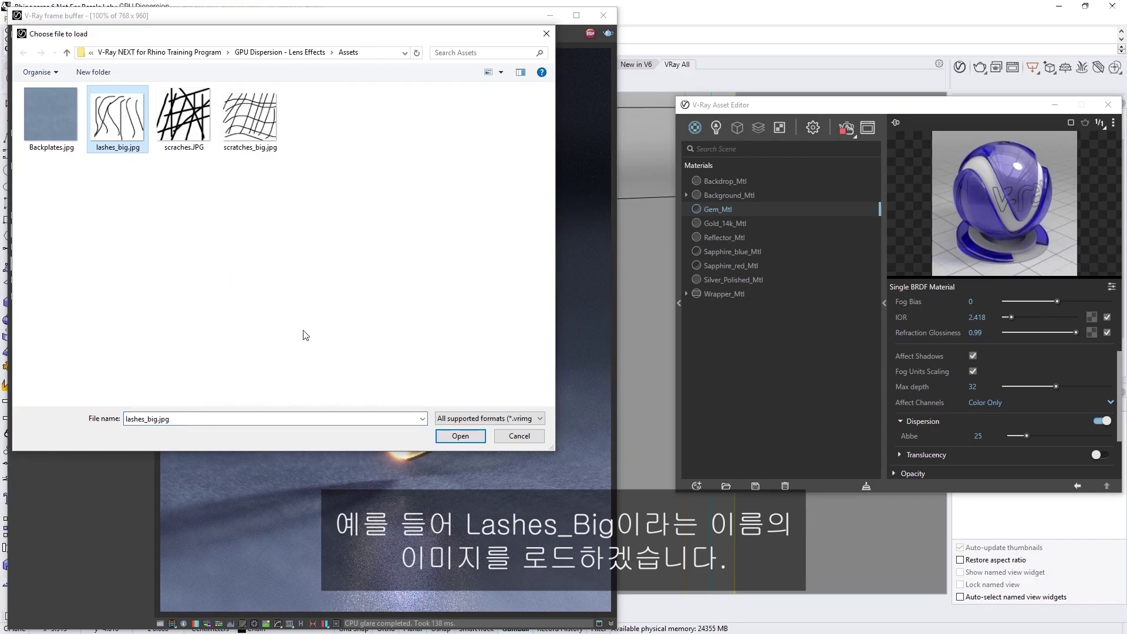
click(452, 437)
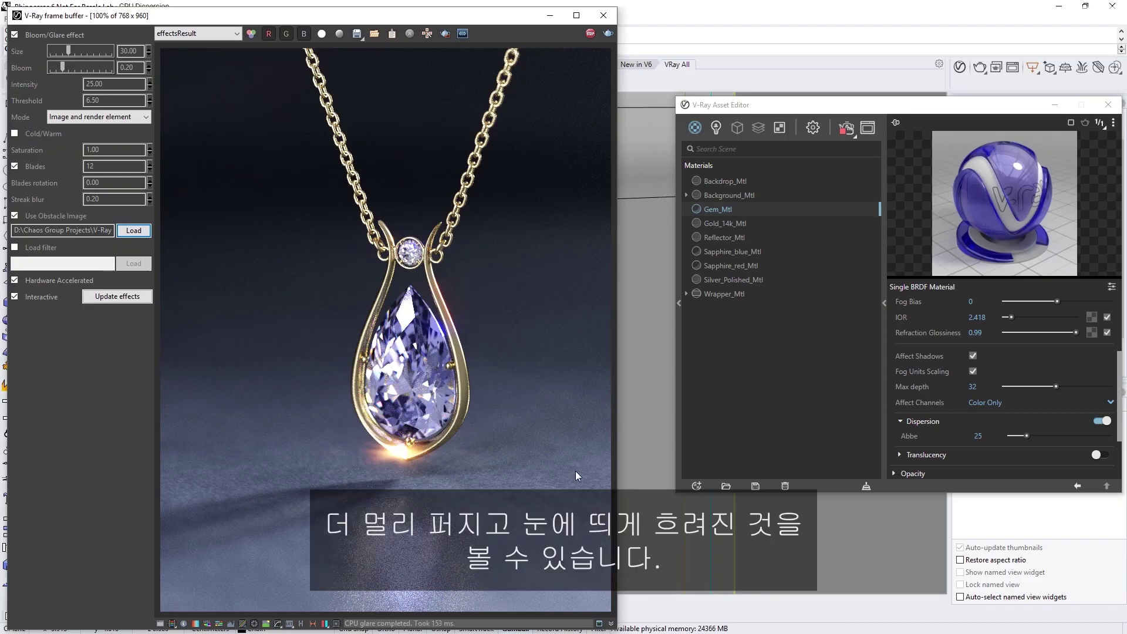
click(149, 231)
click(241, 131)
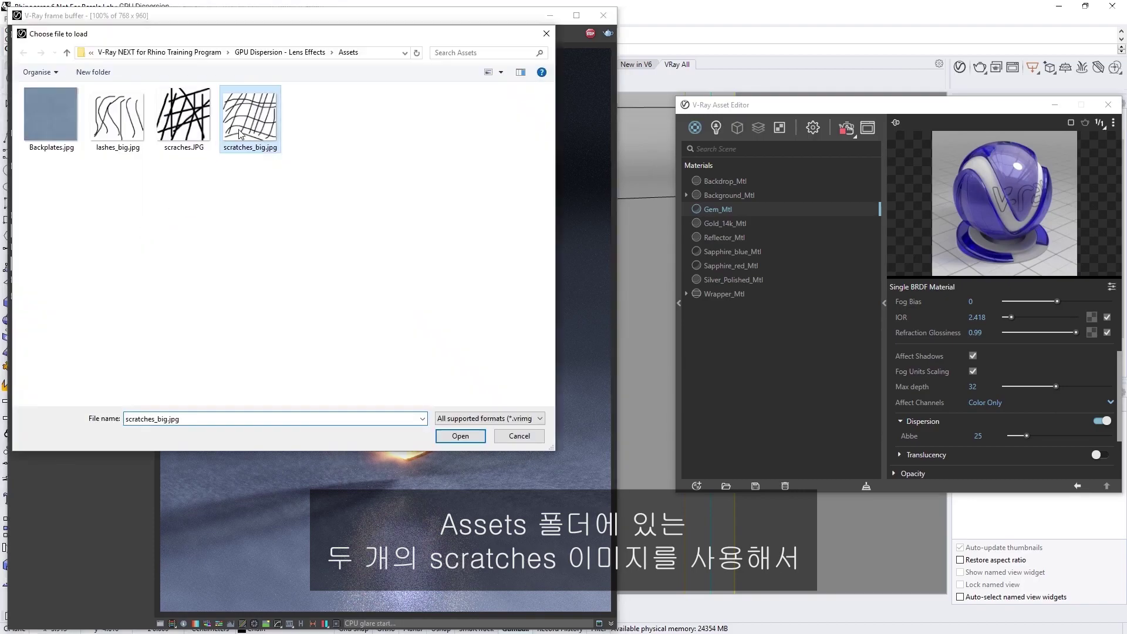
click(452, 436)
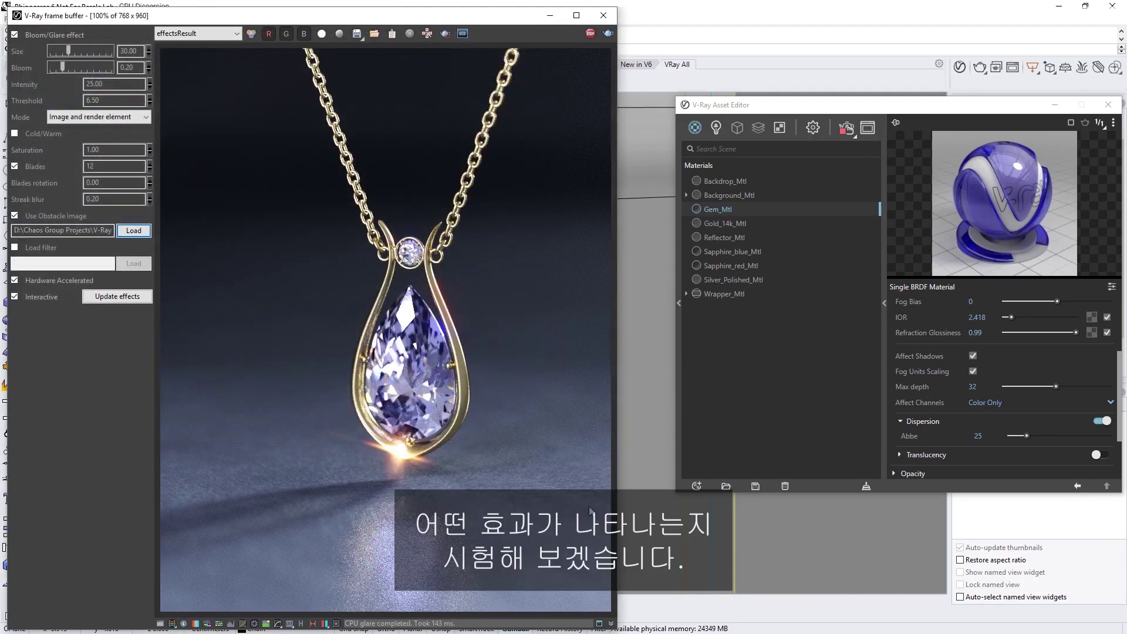
click(147, 232)
click(184, 117)
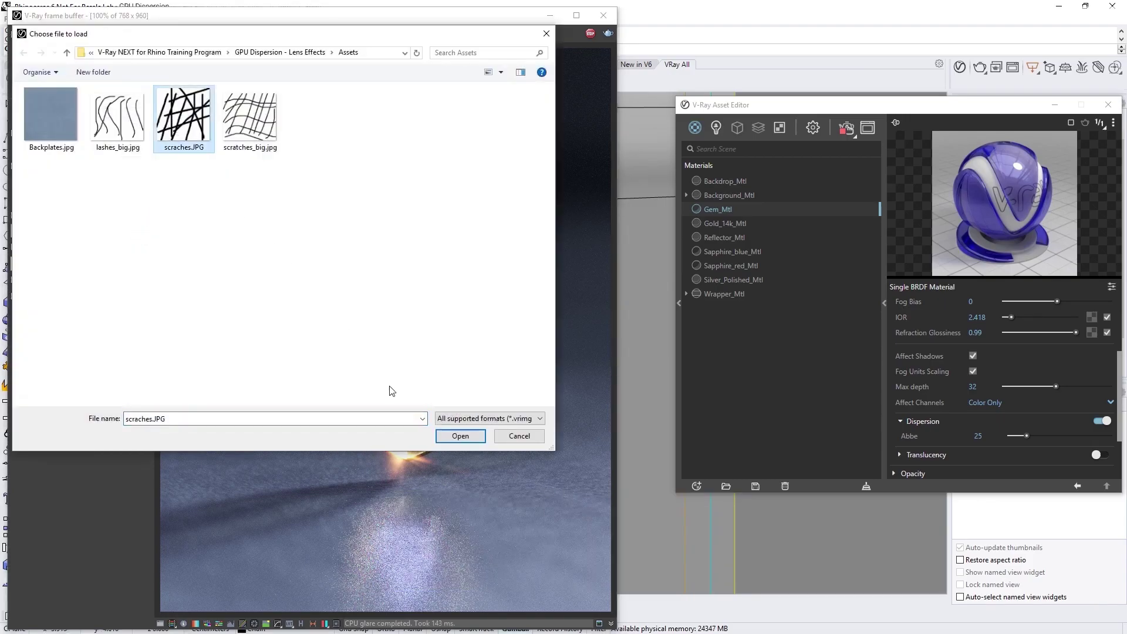
click(458, 435)
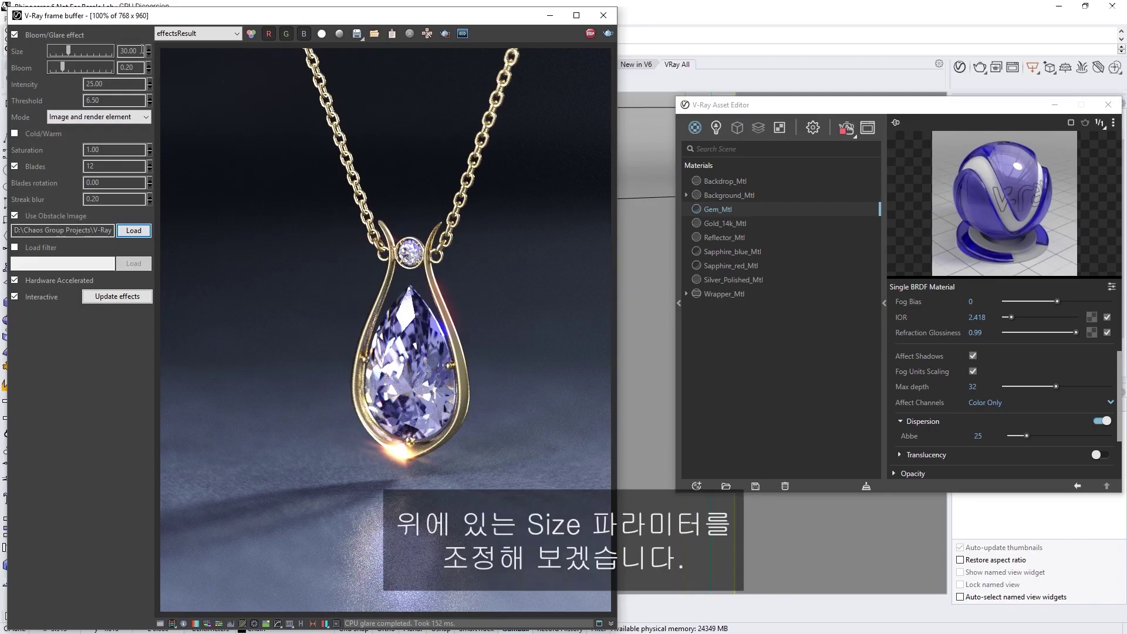
Lower the glare Size through 25 and 20 to 10, then stop the render
double_click(142, 51)
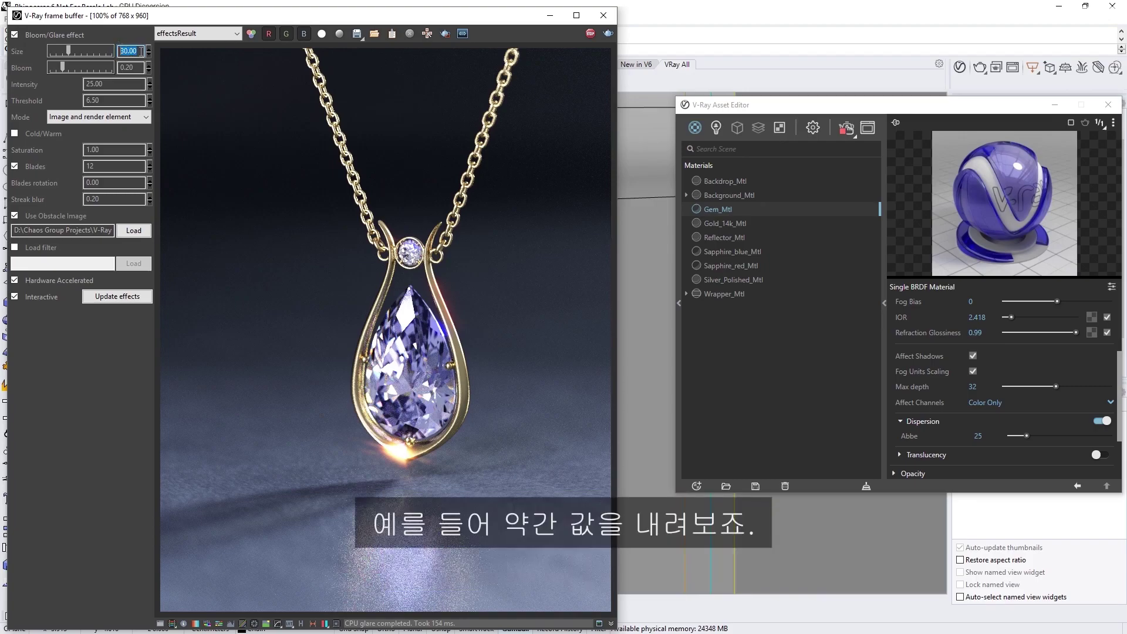
text(25)
key(Return)
double_click(141, 51)
text(20)
key(Return)
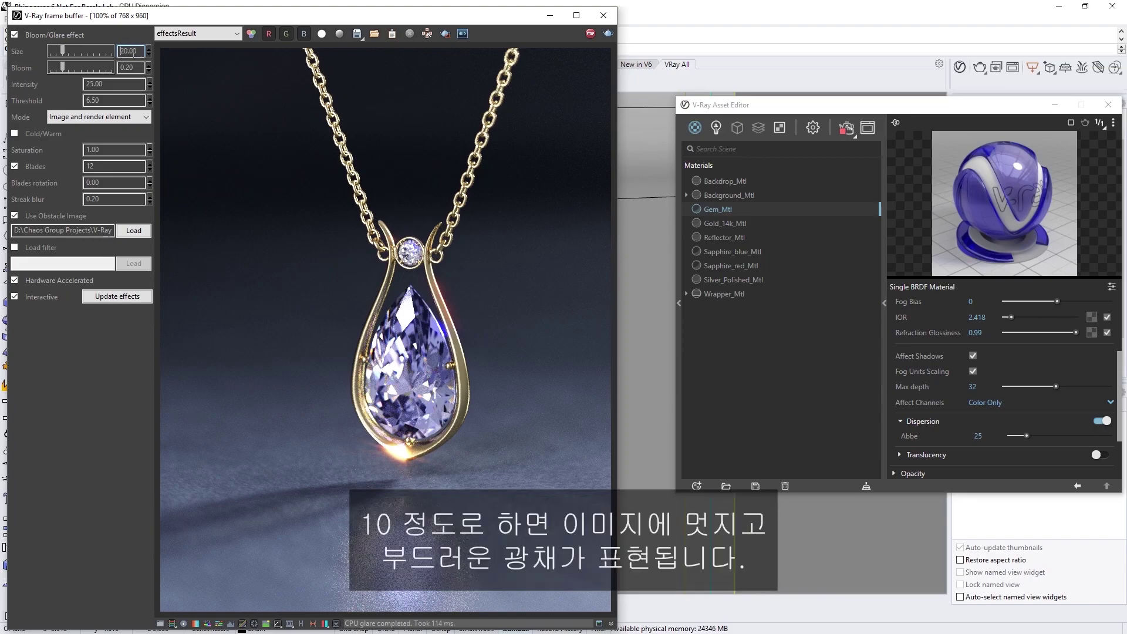
double_click(141, 52)
text(10)
key(Return)
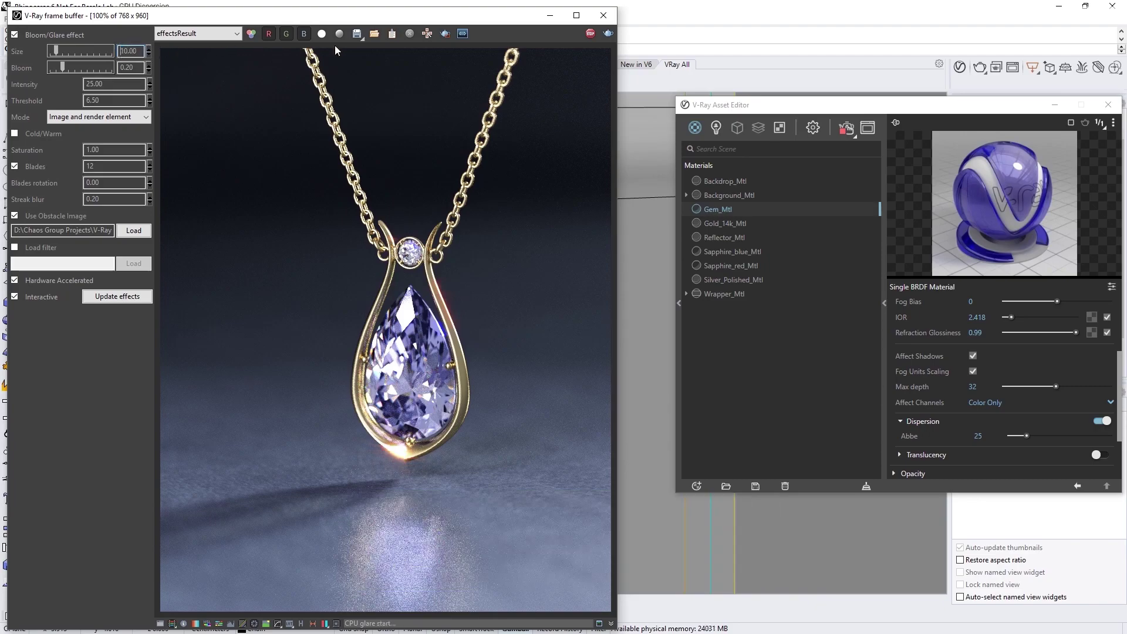
click(590, 35)
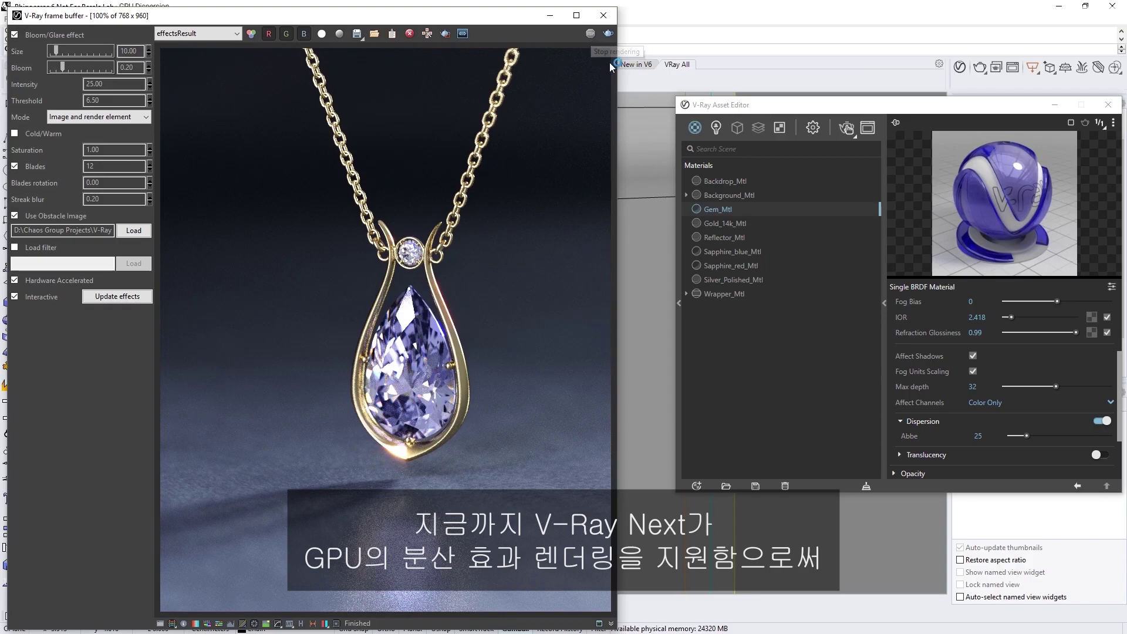